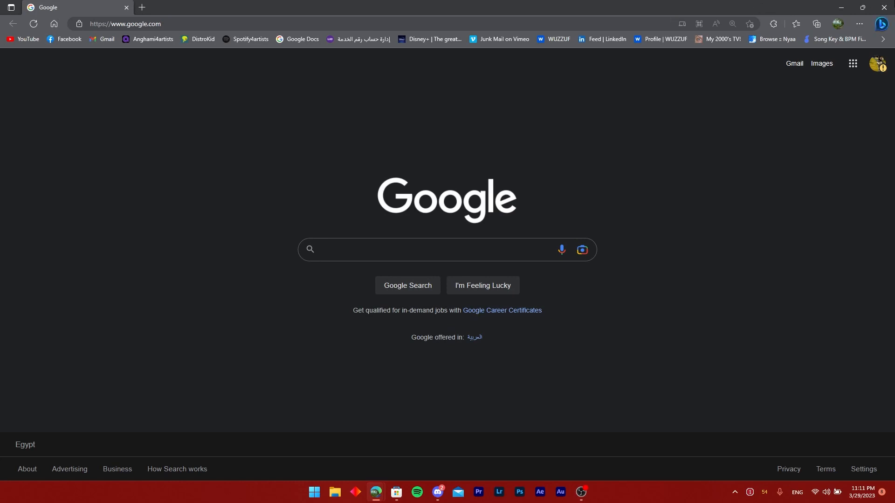
Step: Search Google for "bluestacks"
{"action": "left_click", "coordinate": [375, 248]}
{"action": "type", "text": "blues"}
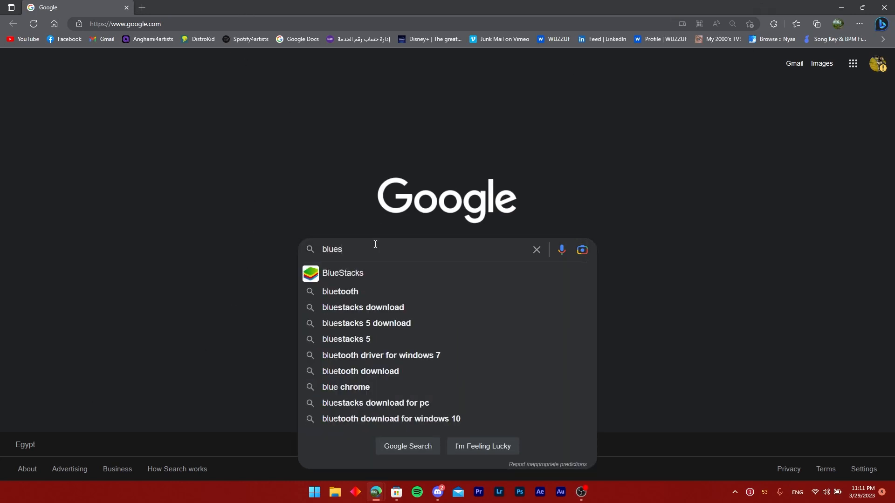
{"action": "type", "text": "ta"}
{"action": "key", "text": "Down"}
{"action": "key", "text": "Return"}
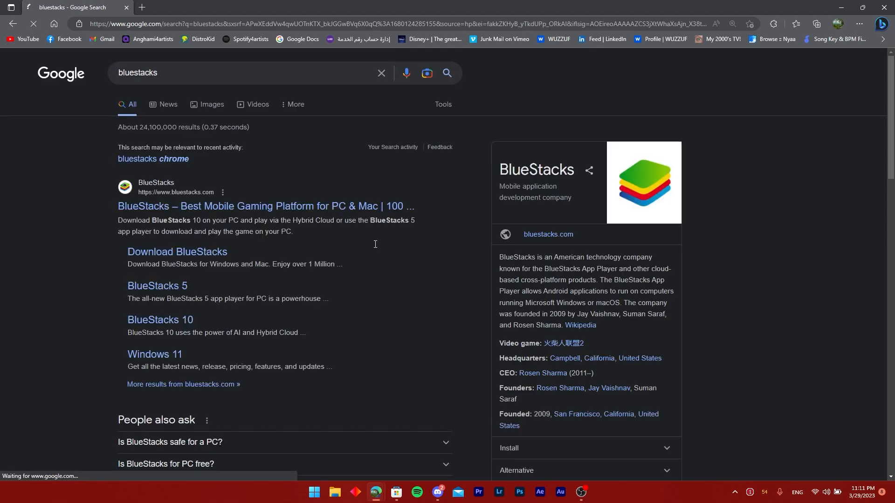
Step: From bluestacks.com, download the BlueStacks 5 installer and keep it despite the warning
{"action": "left_click", "coordinate": [249, 206]}
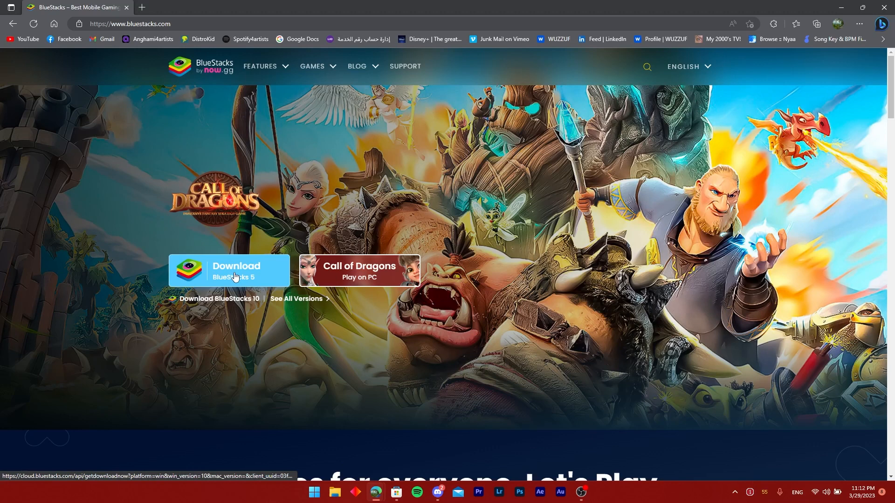
{"action": "left_click", "coordinate": [241, 280]}
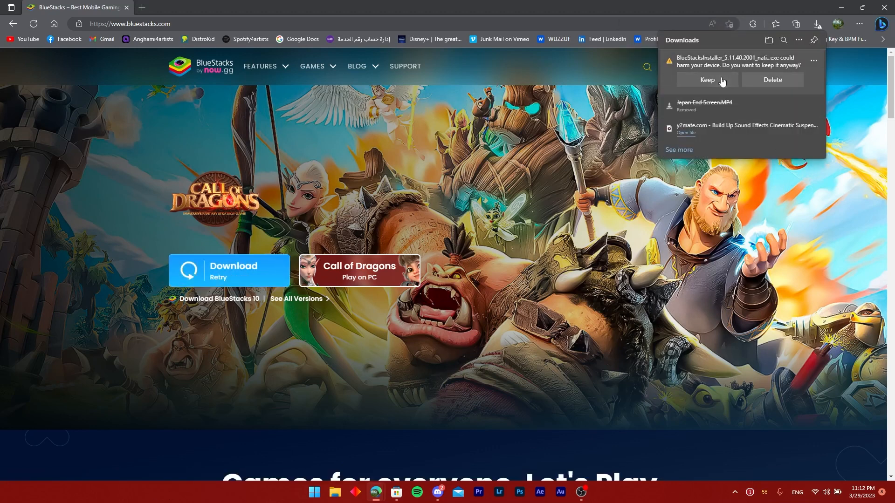
{"action": "left_click", "coordinate": [721, 78]}
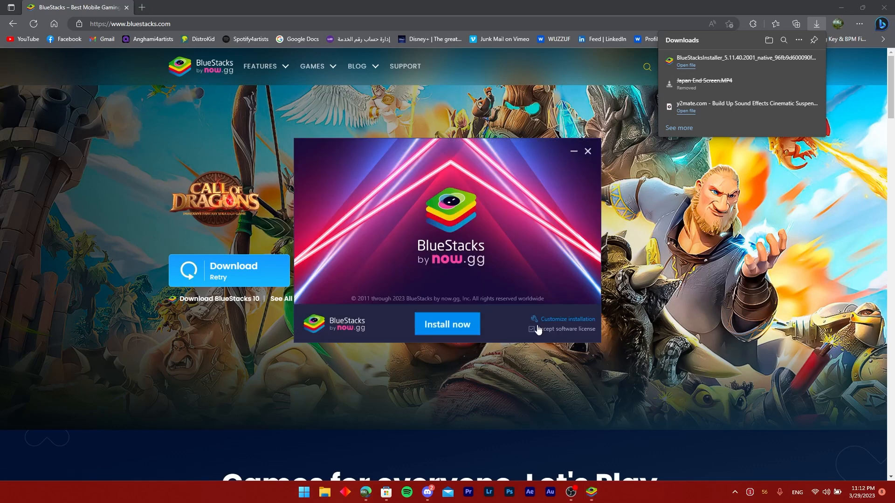
Step: Review the Customize installation data path and space, then return to Install now
{"action": "left_click", "coordinate": [559, 321]}
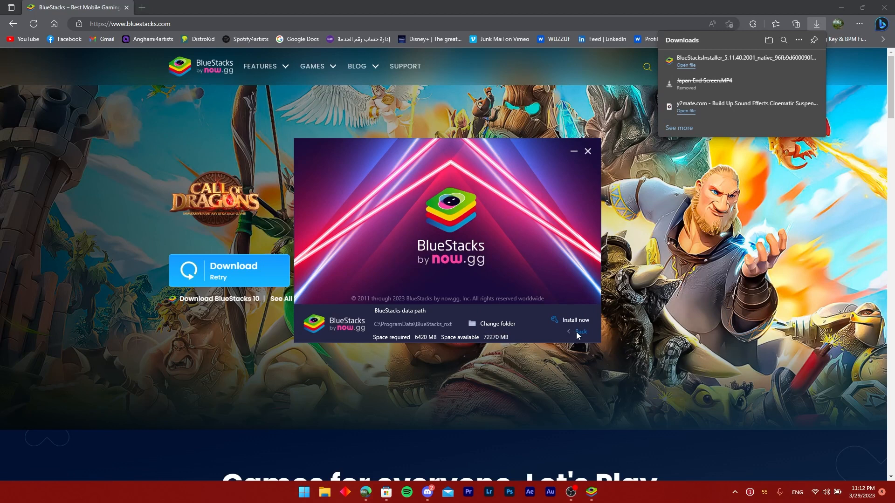
{"action": "left_click", "coordinate": [577, 332]}
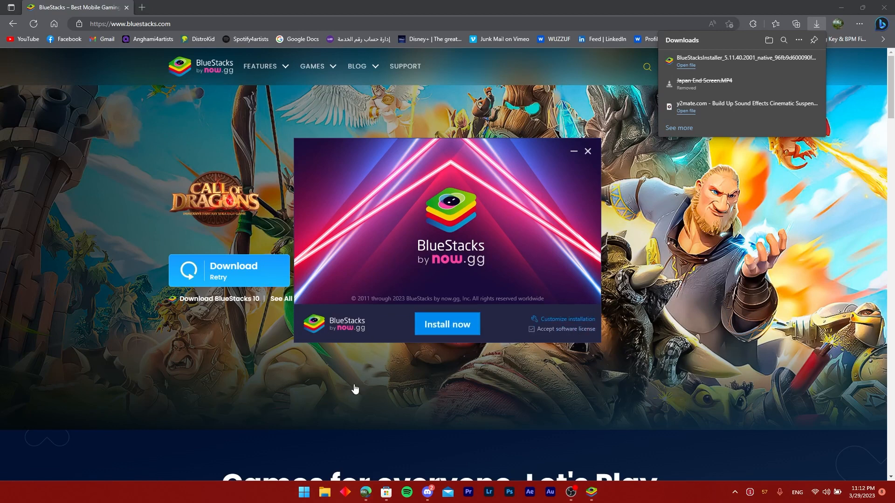